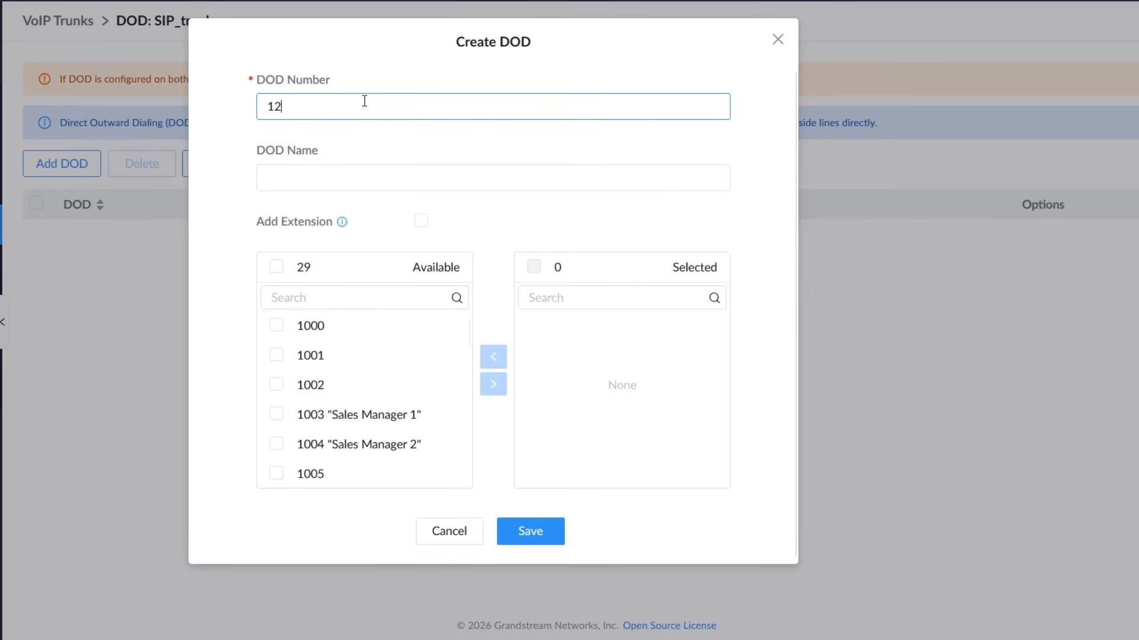
Step: Enter the sales phone number as the SIP_trunk DOD number and set the DOD name to ABC Sales
text(02)
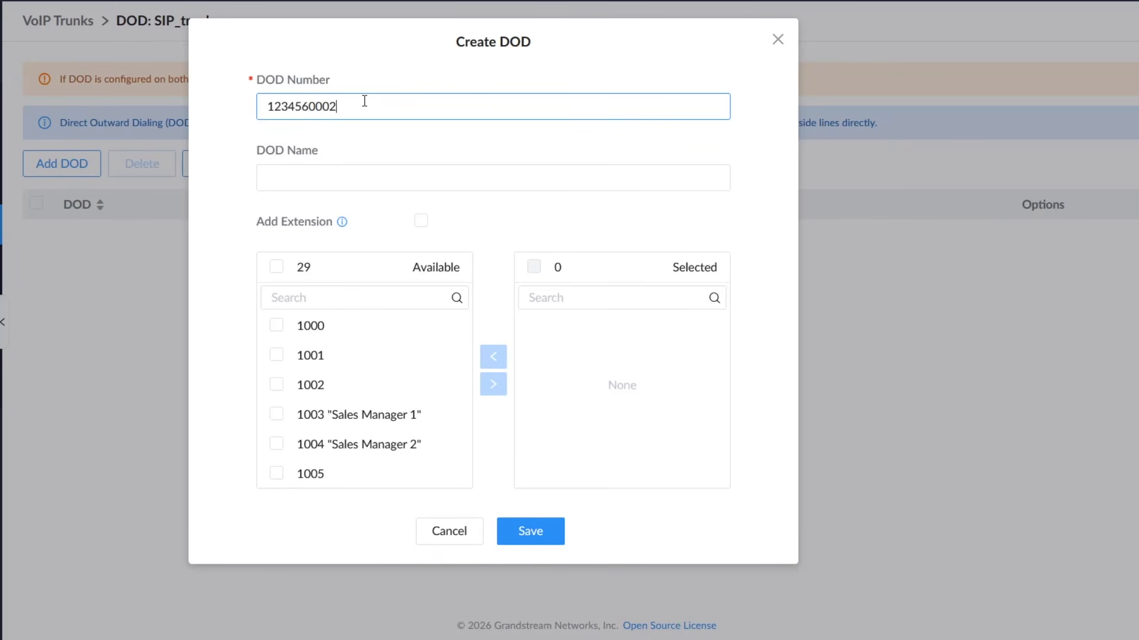
click(402, 178)
text(ABC Sales)
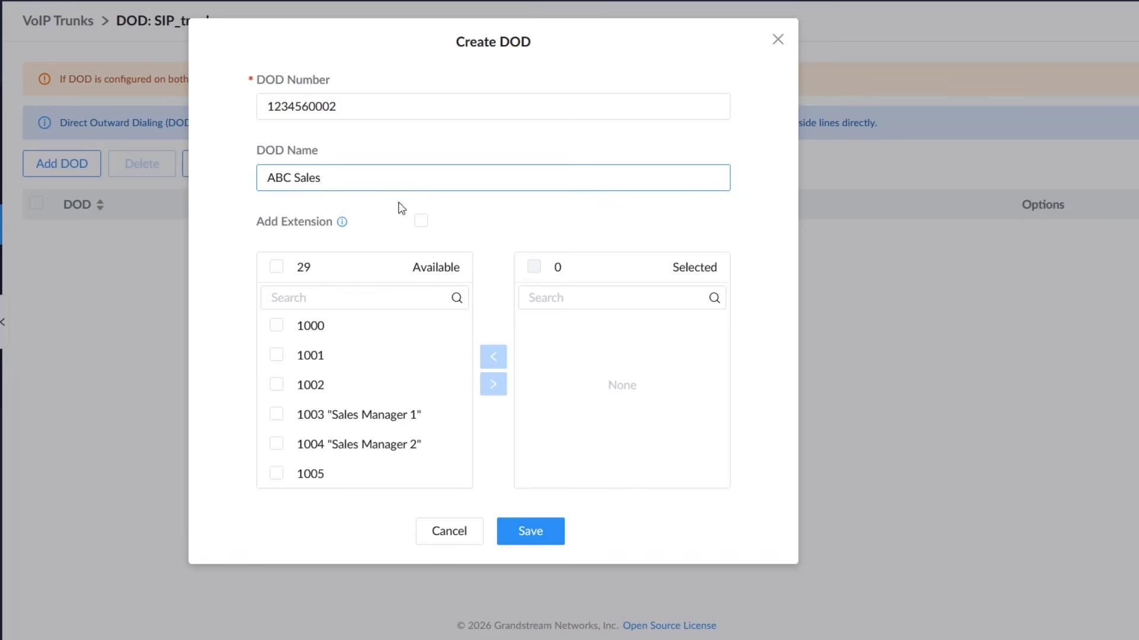
Step: Assign extensions 1003 "Sales Manager 1" and 1004 "Sales Manager 2" to the new trunk DOD
click(276, 415)
click(276, 445)
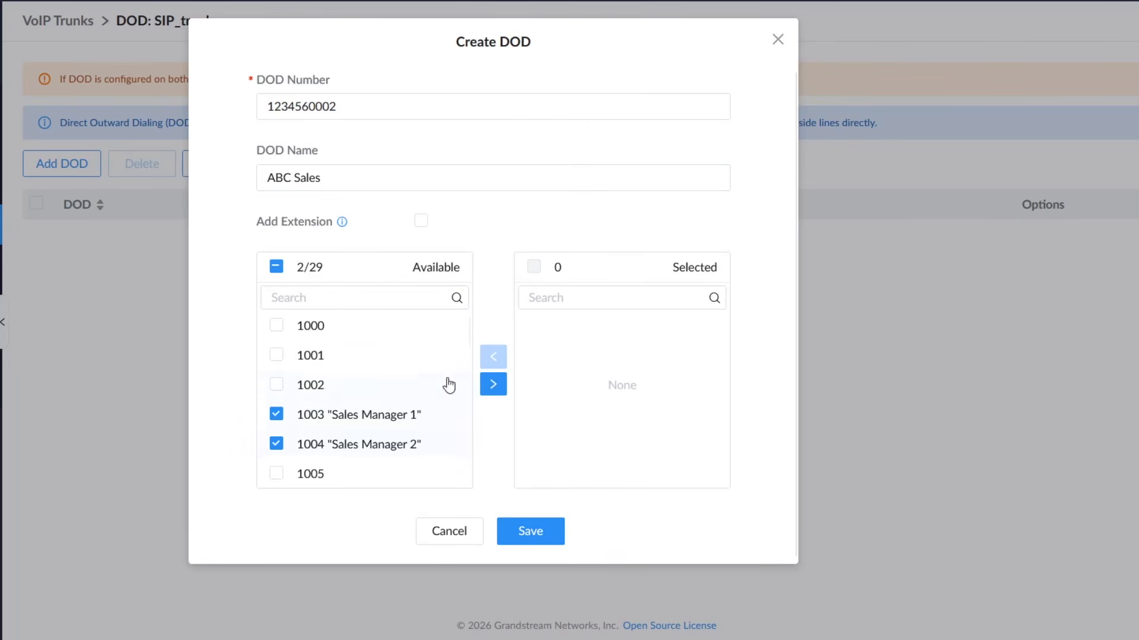
click(493, 384)
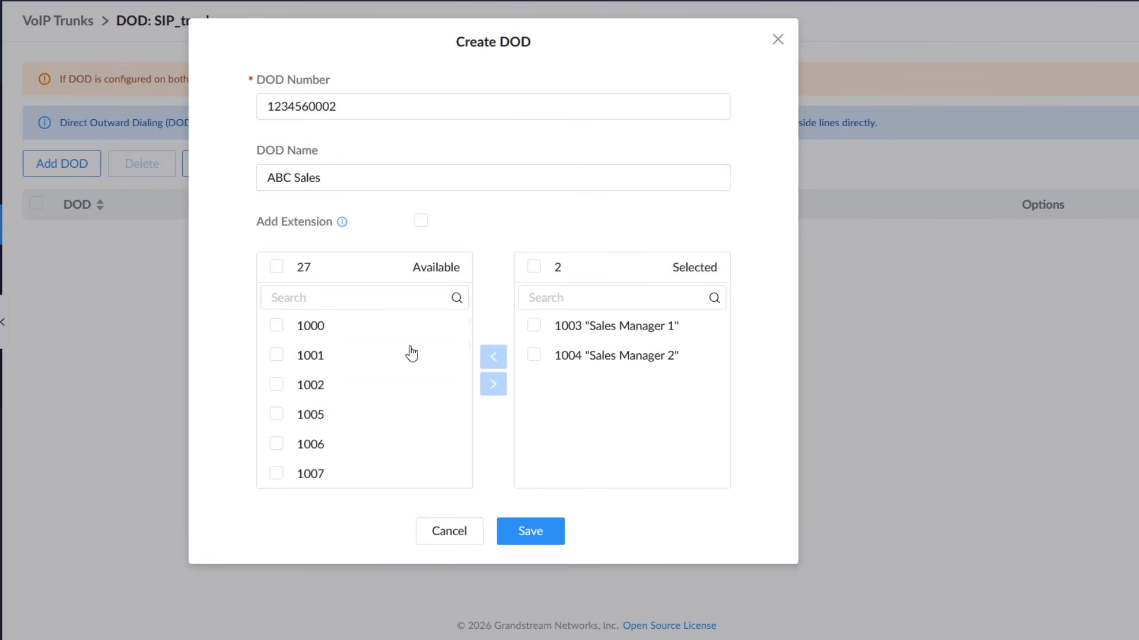
Step: Enable Add Extension for the trunk DOD and save it
click(421, 224)
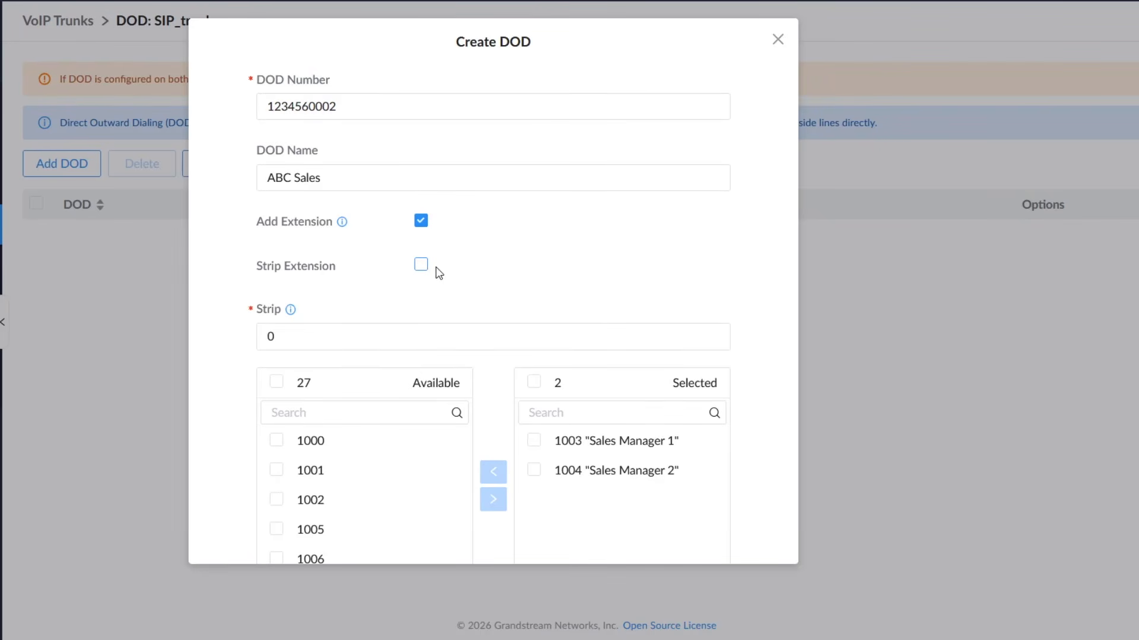
scroll(439, 279, down, 2)
scroll(451, 355, down, 5)
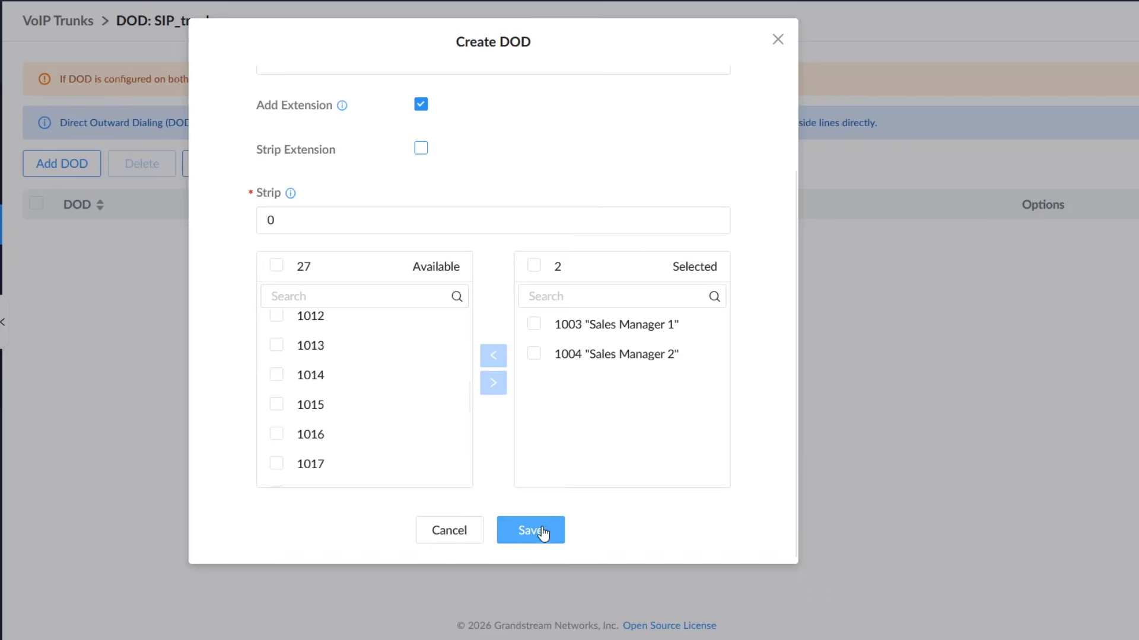
click(542, 532)
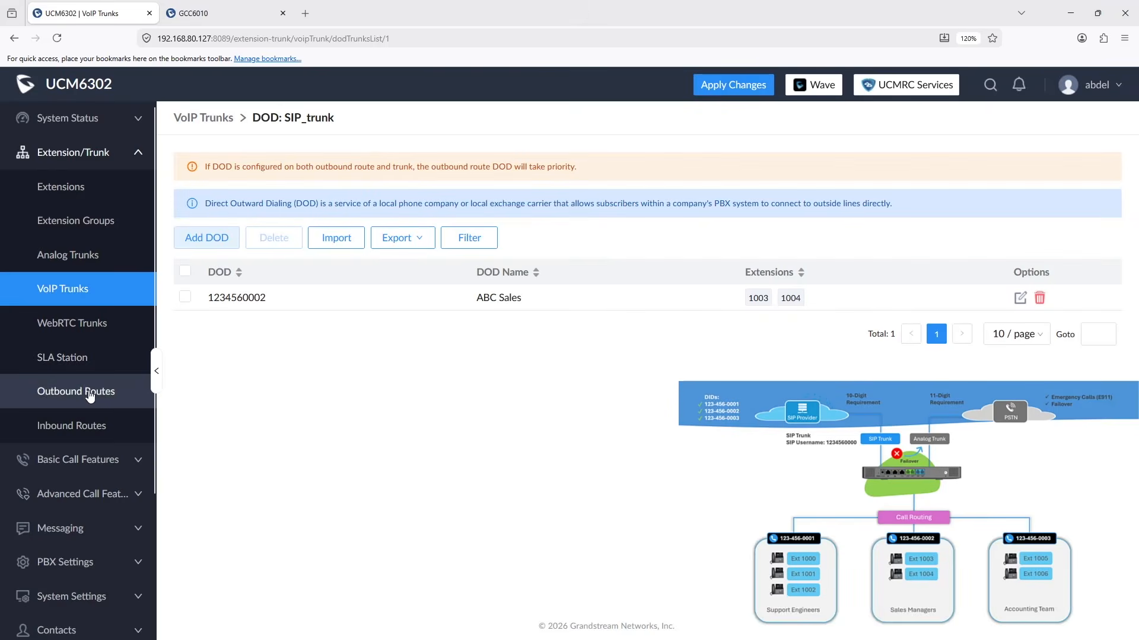
Step: Create a DOD on the 10_digit_dialing outbound route with the sales phone number and the name ABC Sales
click(124, 401)
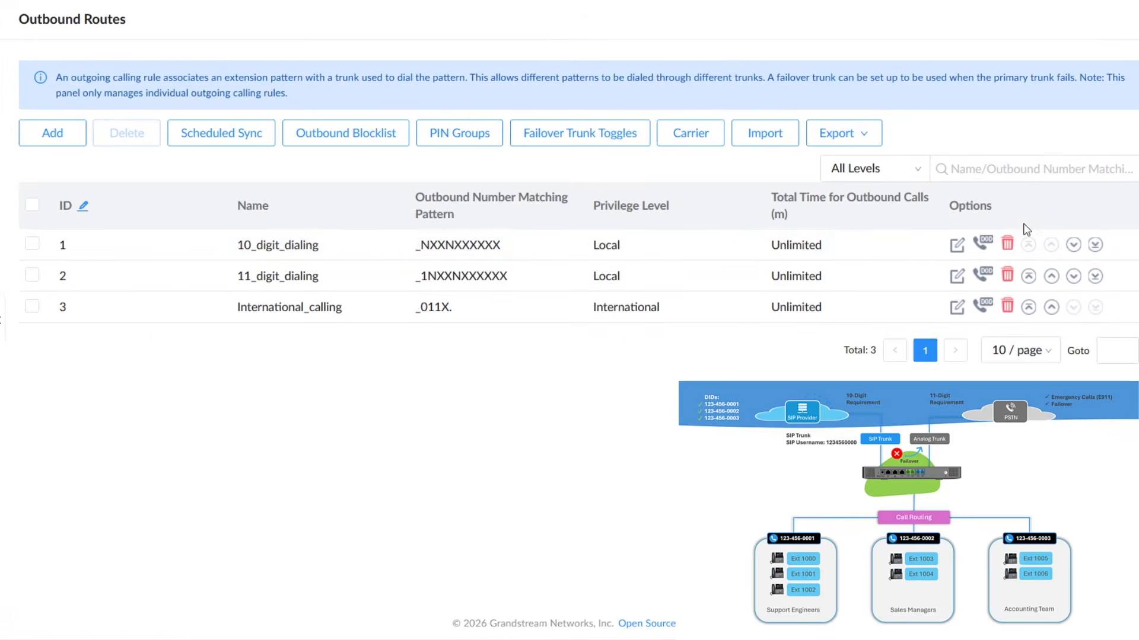
click(983, 245)
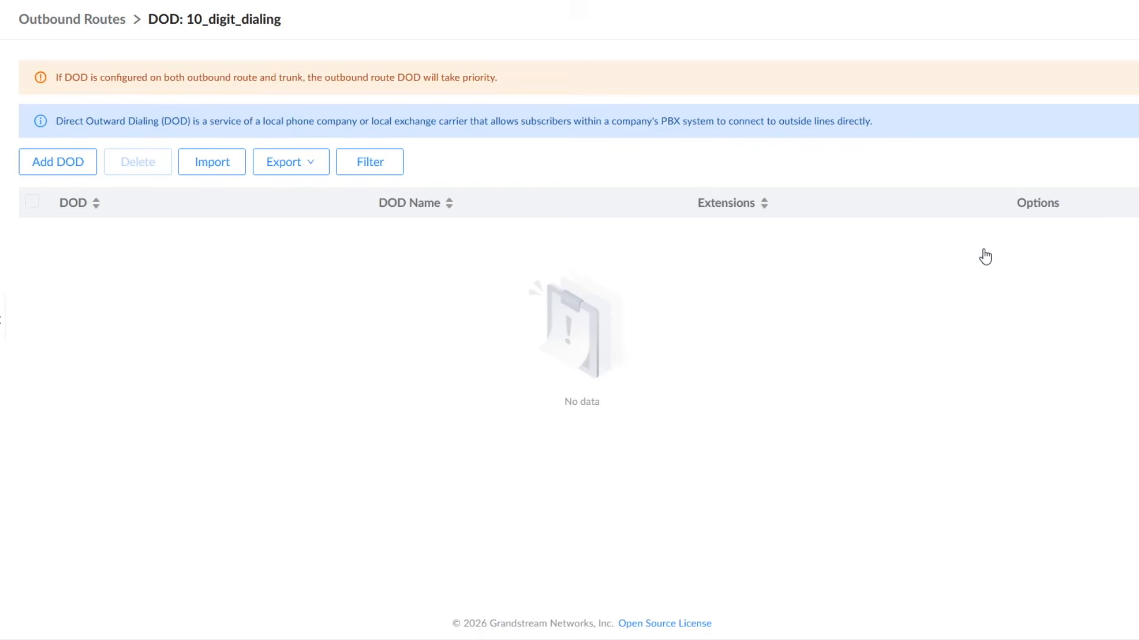
click(56, 164)
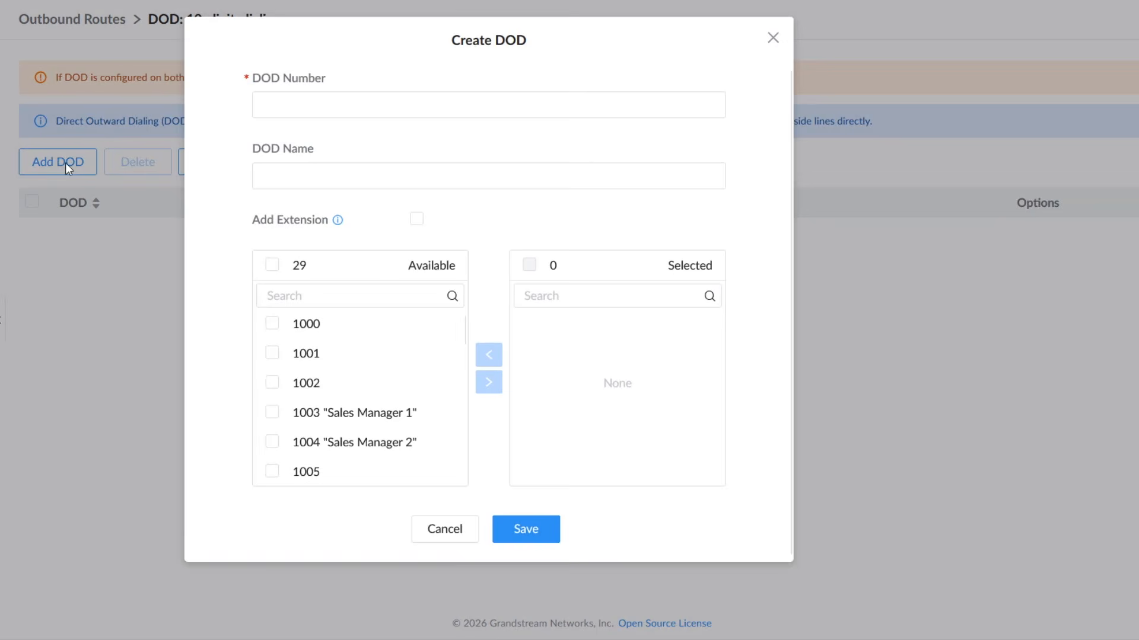
click(369, 103)
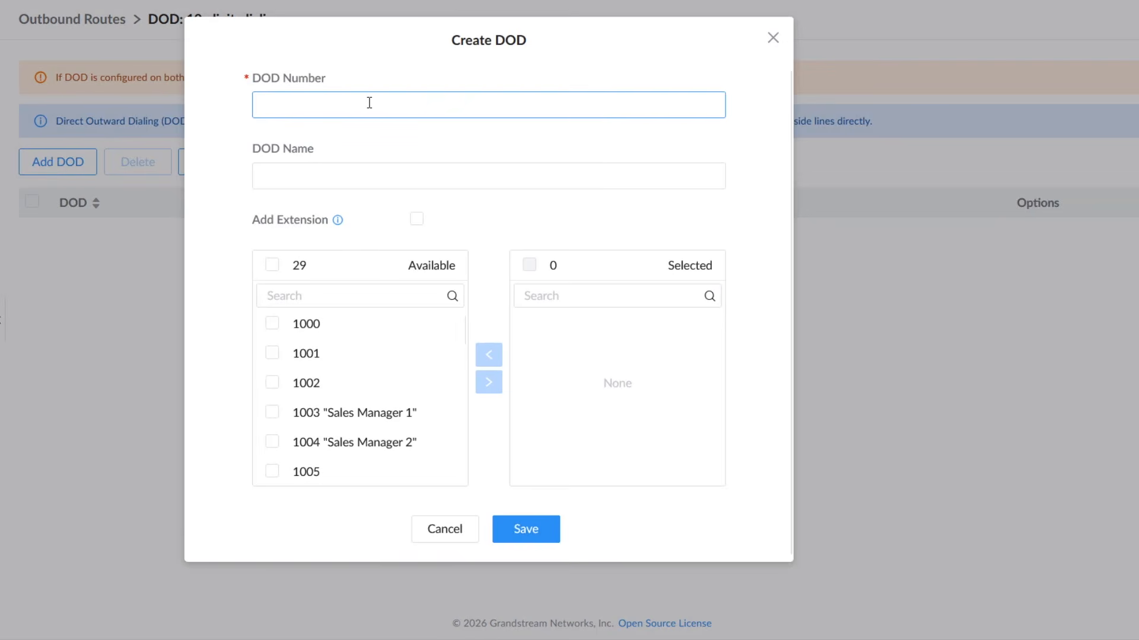
text(12345600)
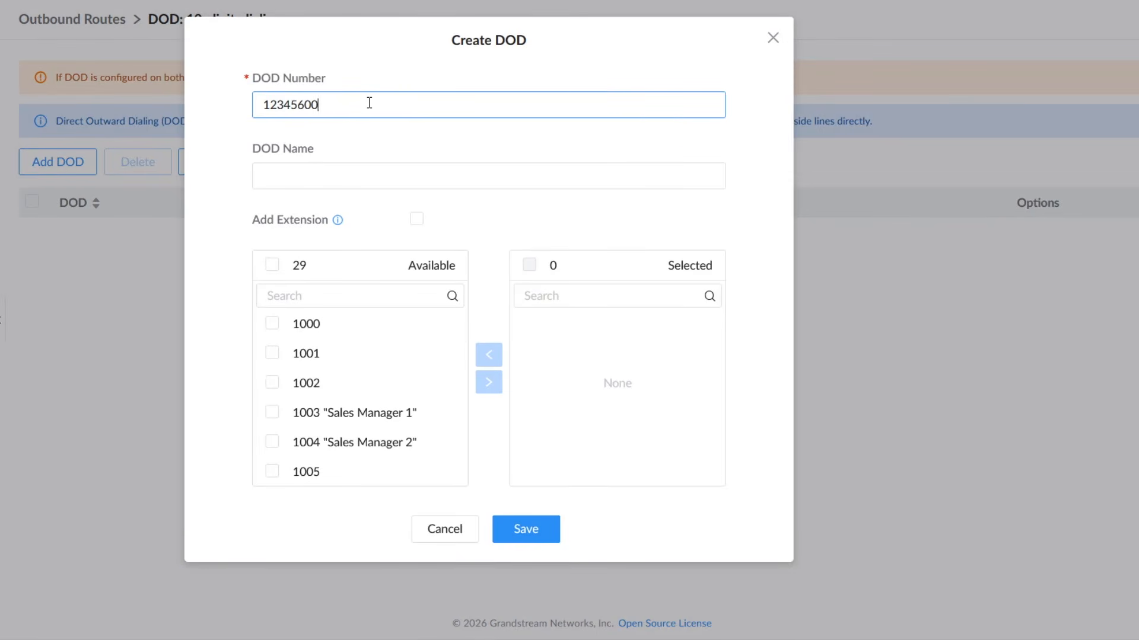
text(02)
click(376, 178)
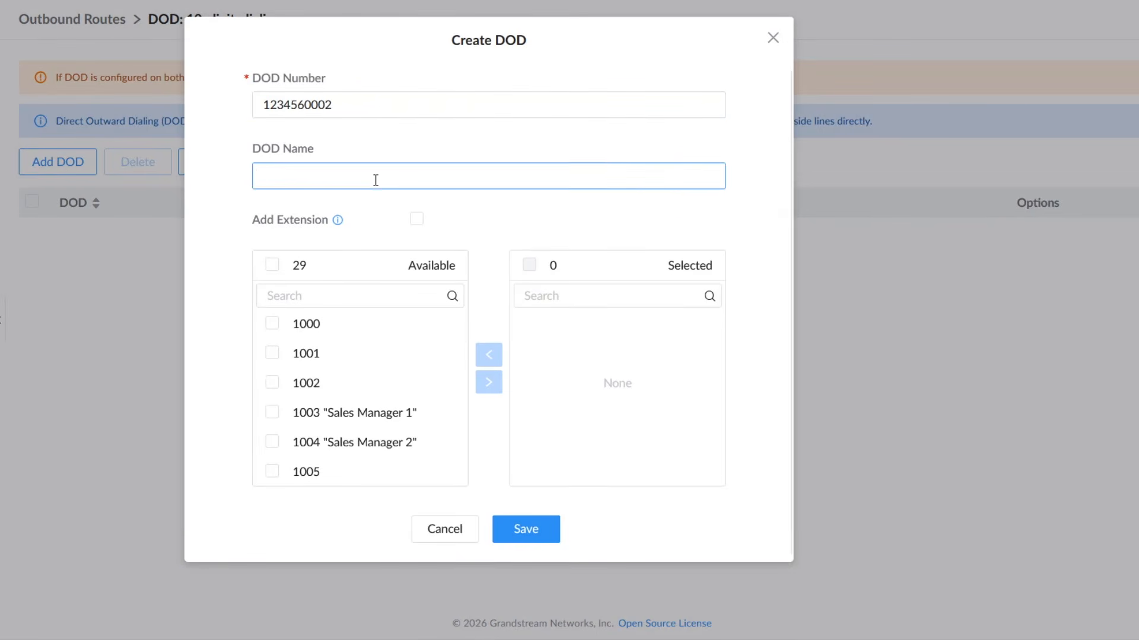
text(ABC Sales)
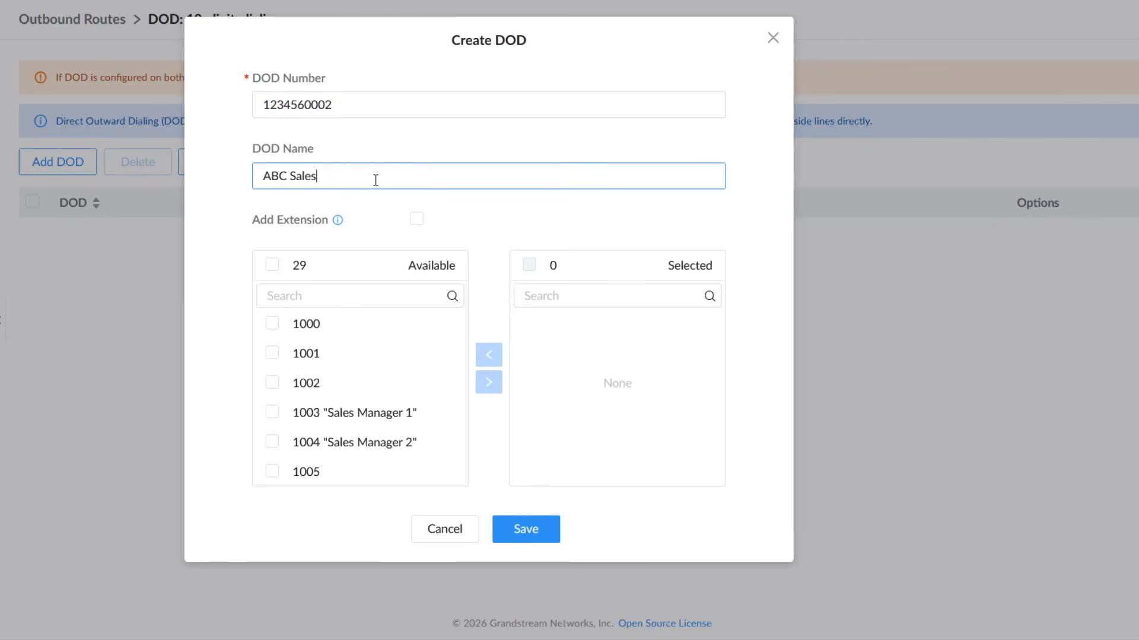
Step: Assign extensions 1003 and 1004 to the outbound route's DOD and save it
click(272, 411)
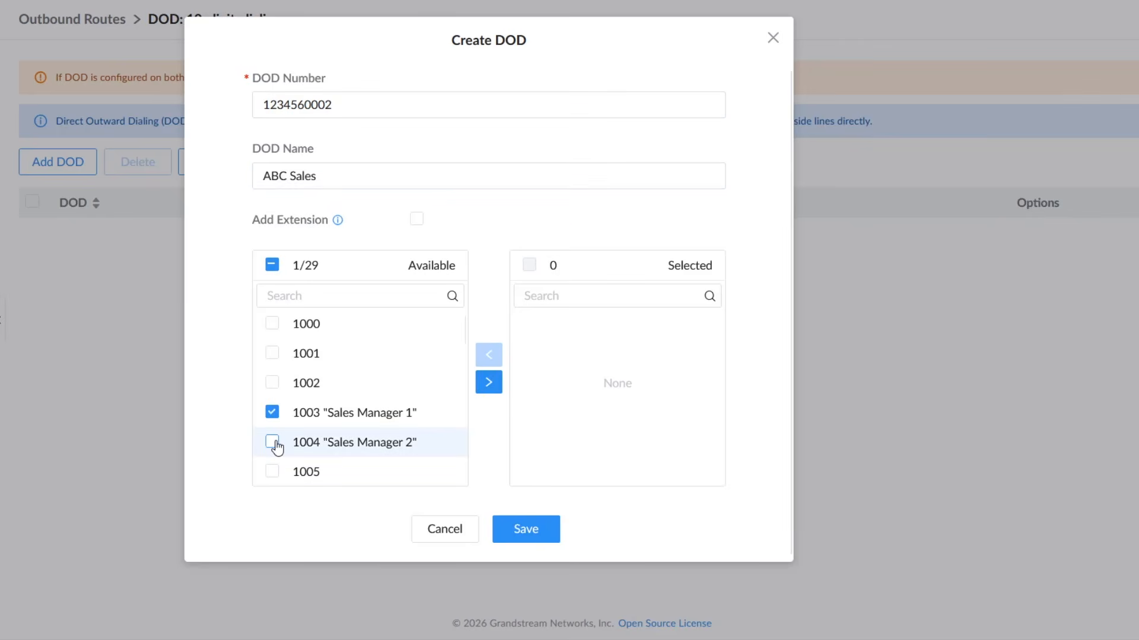
click(272, 442)
click(488, 382)
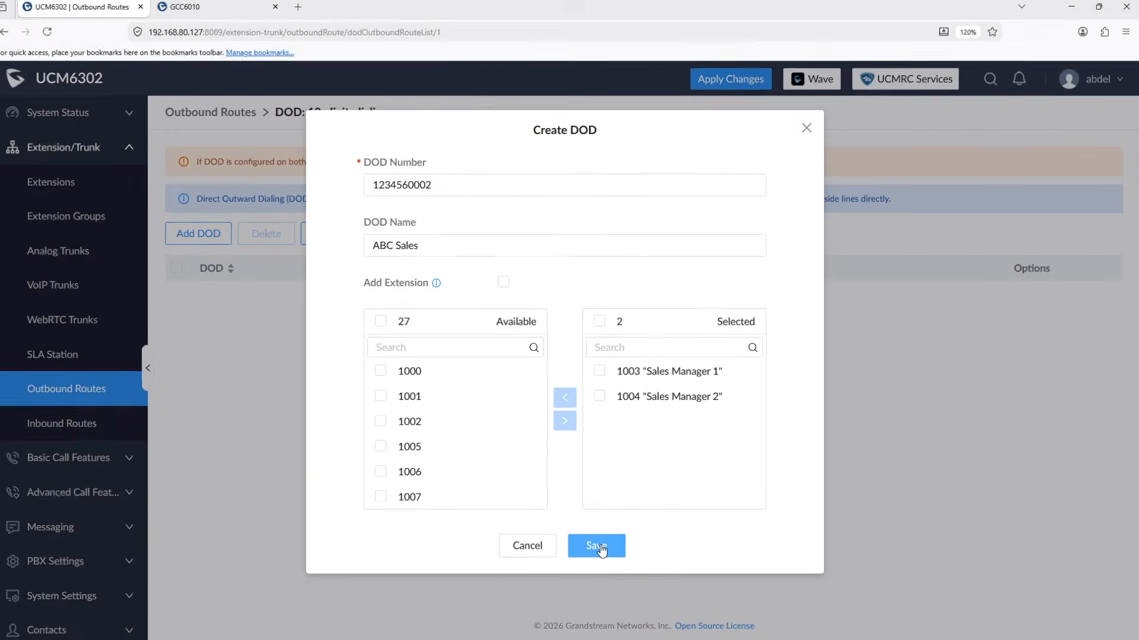
click(541, 535)
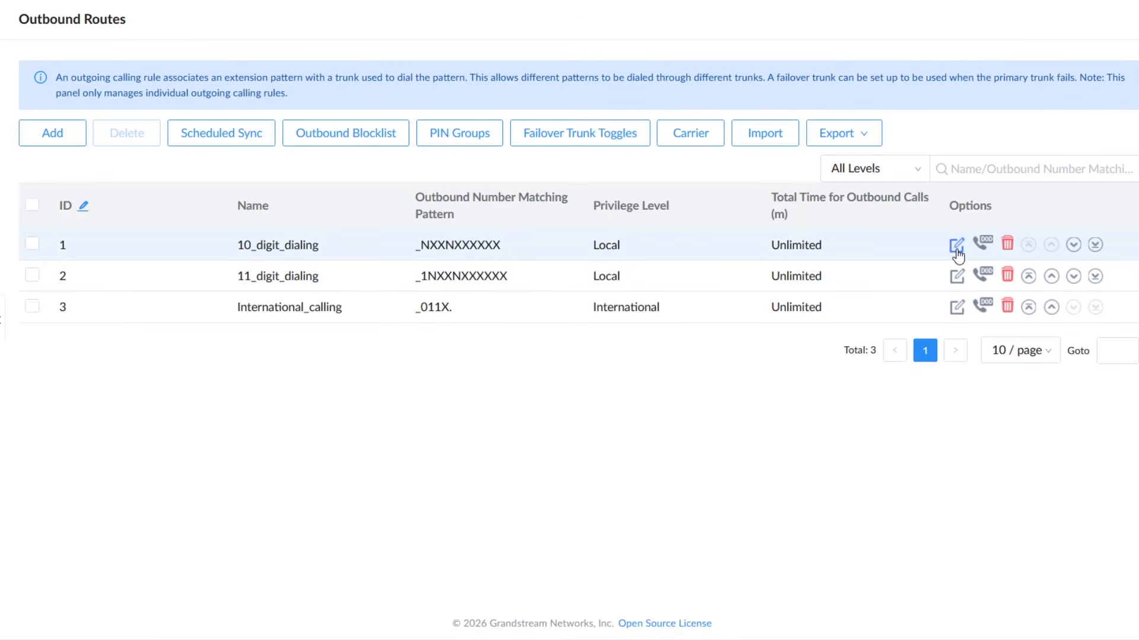
Step: Set the 10_digit_dialing rule's Outbound Route CID to ABC Sales followed by the sales phone number in angle brackets, and save the rule
click(957, 246)
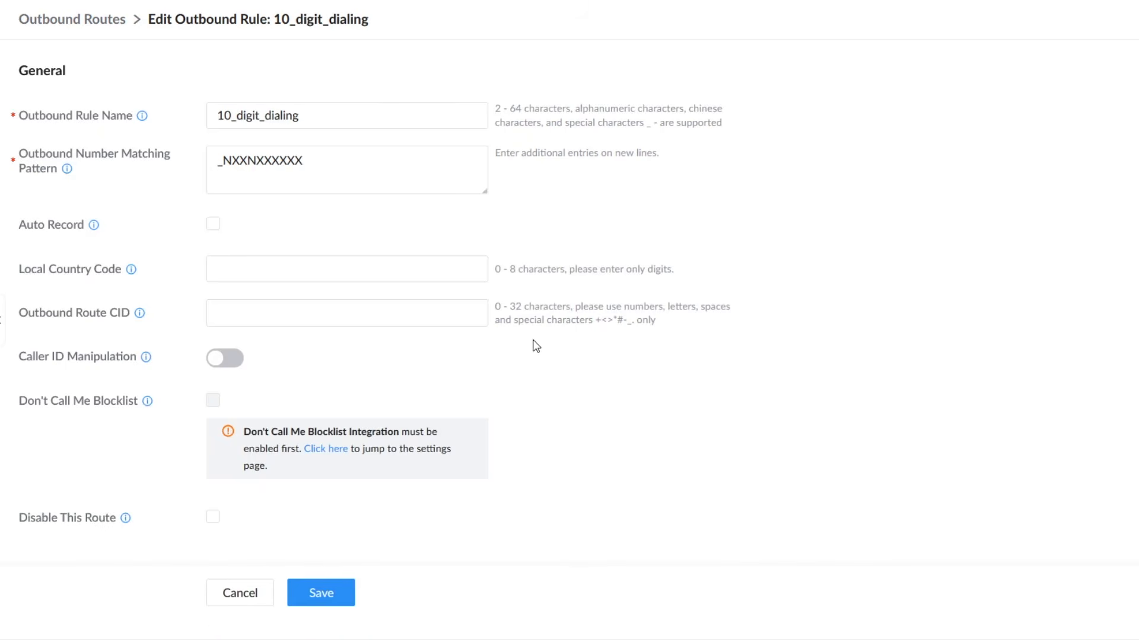
scroll(534, 343, down, 2)
click(392, 182)
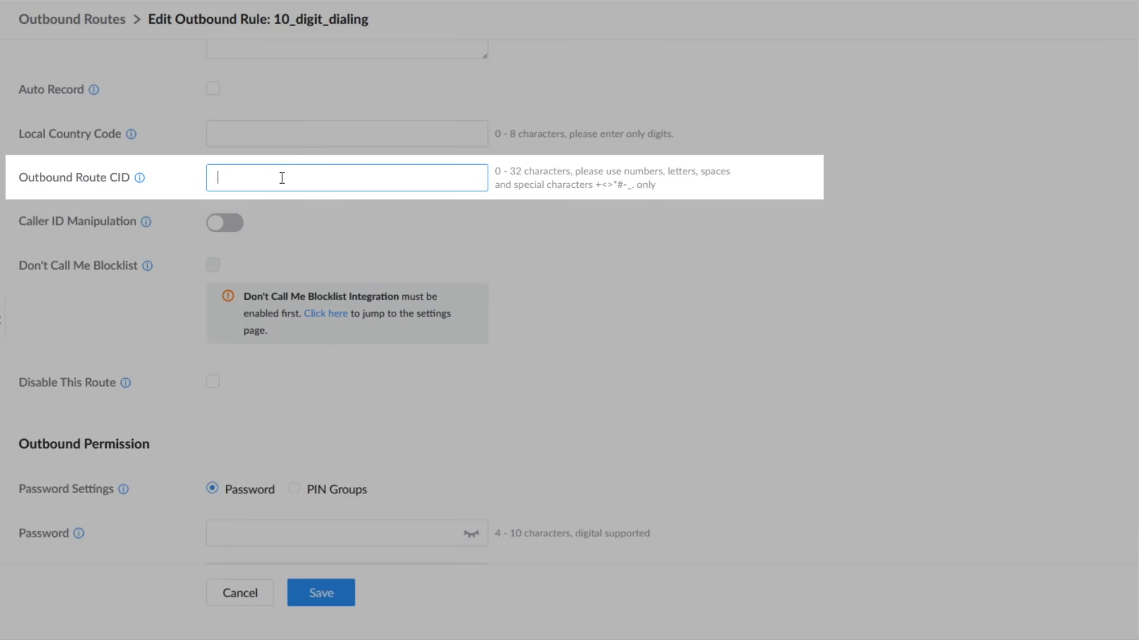
text(ABC Sale)
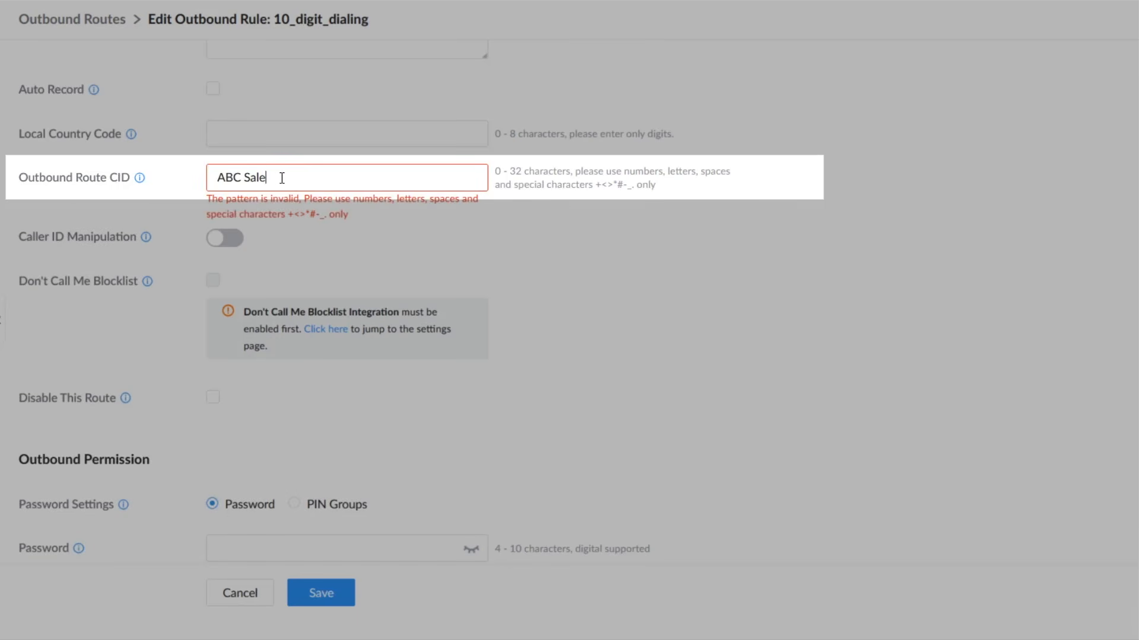
text(s <1234560002>)
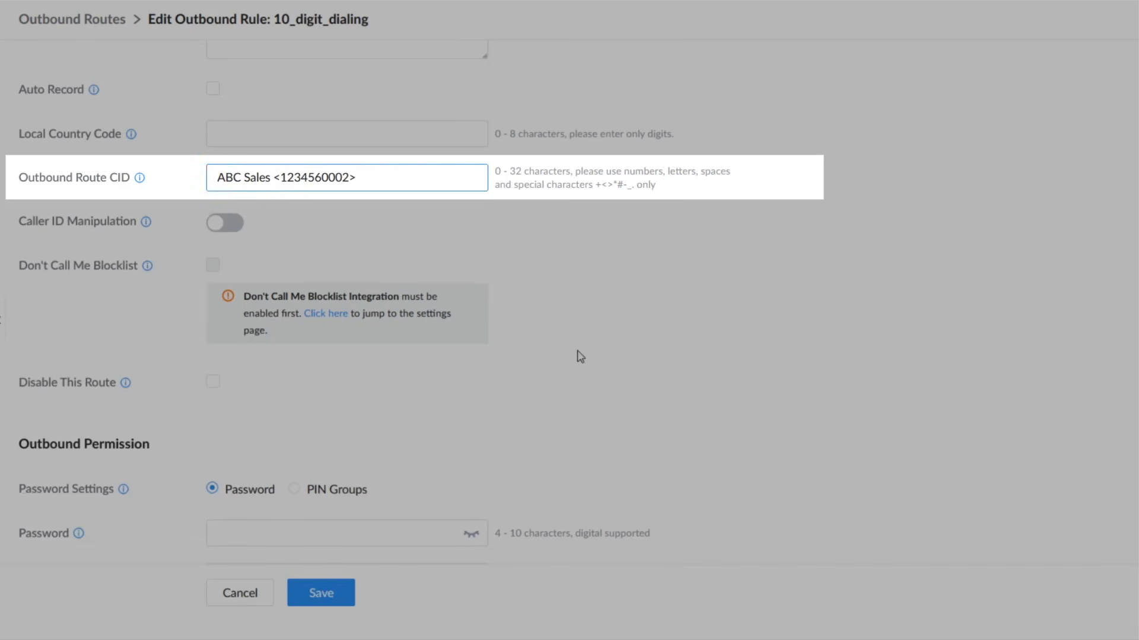
scroll(580, 356, down, 2)
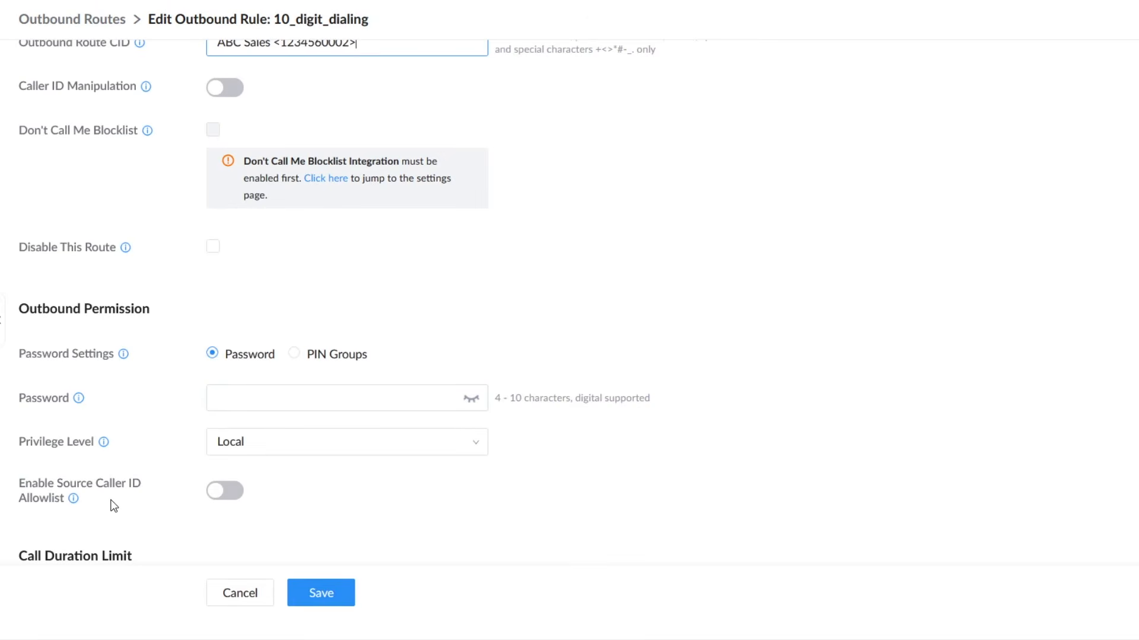
scroll(458, 283, up, 3)
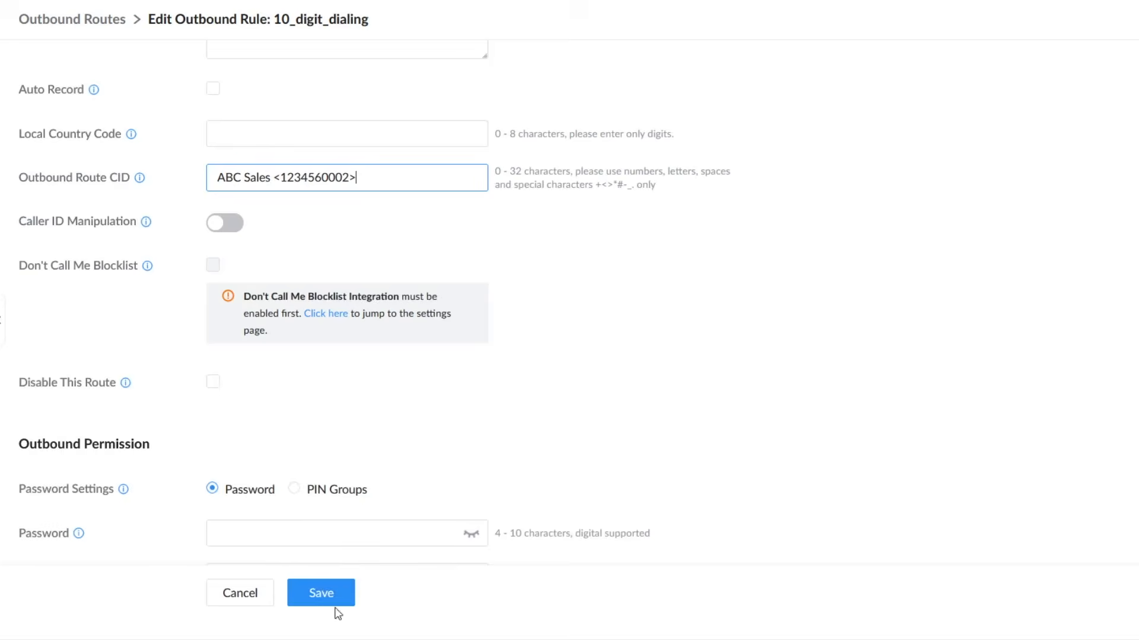
click(323, 593)
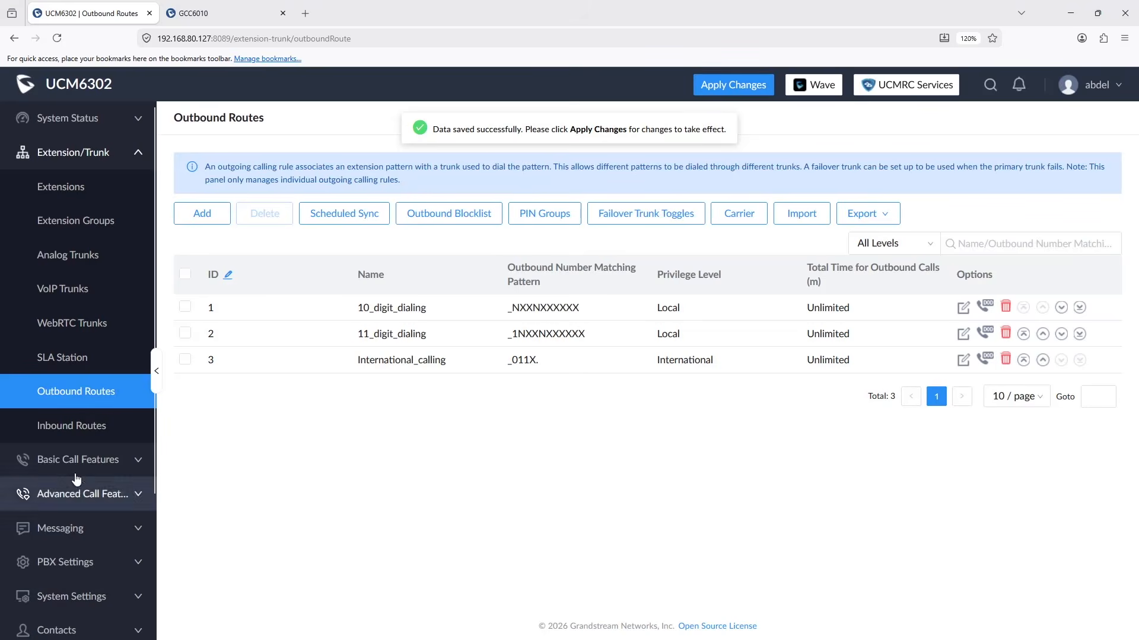
Step: Set extension 1003's CallerID Number to the sales phone number and save the extension
click(59, 201)
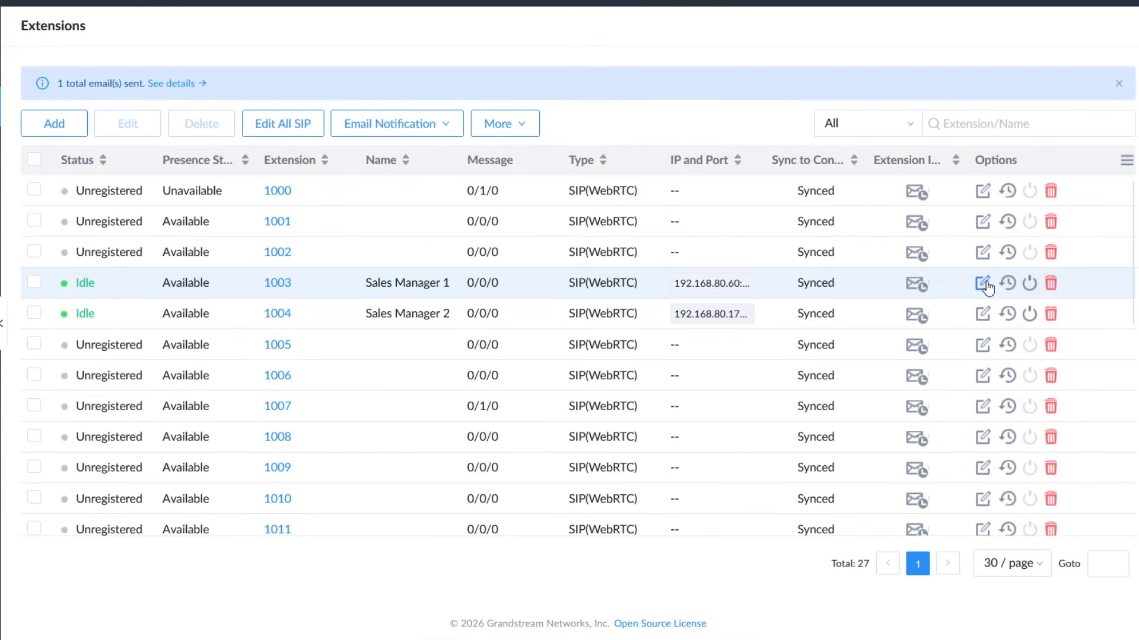
click(982, 284)
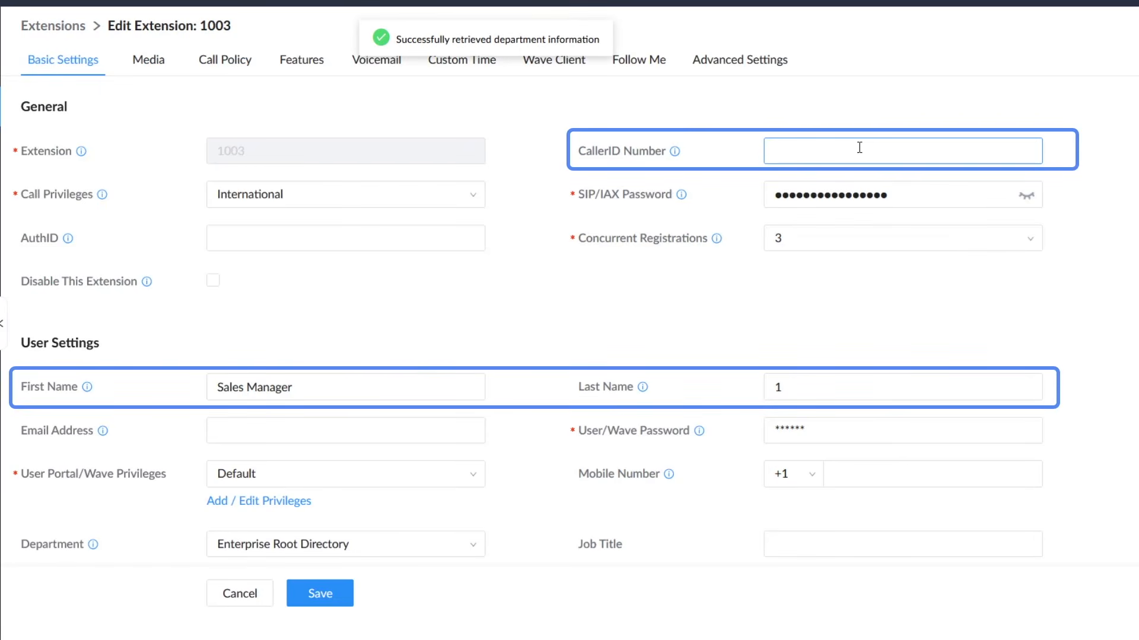
text(1234560002)
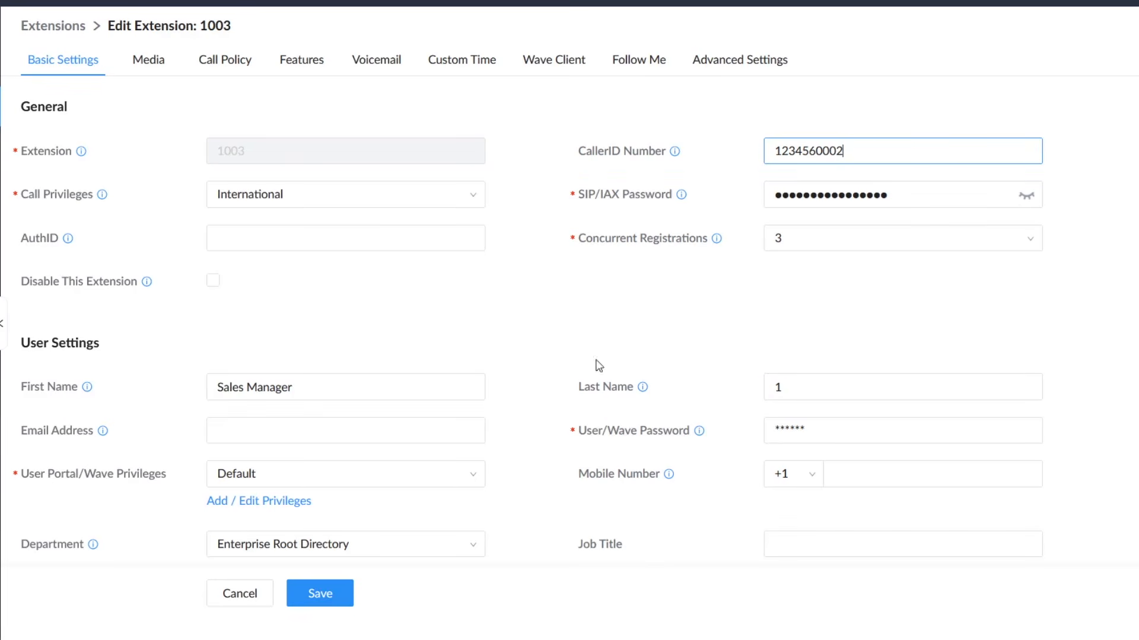
click(320, 595)
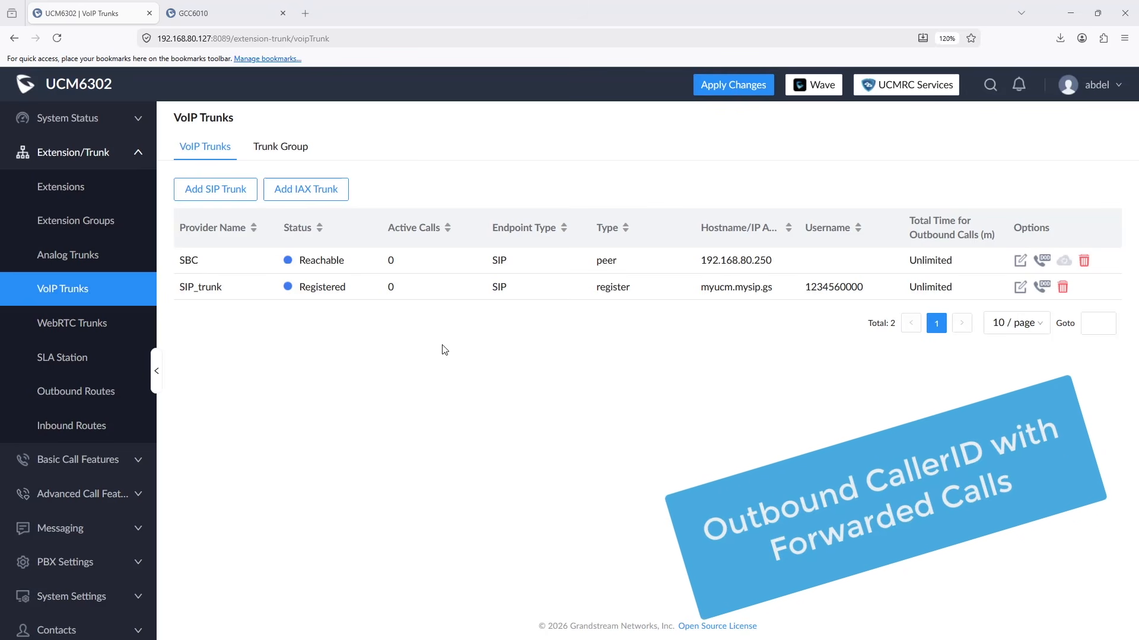
Step: Open SIP_trunk for editing and look through its basic settings
click(1021, 287)
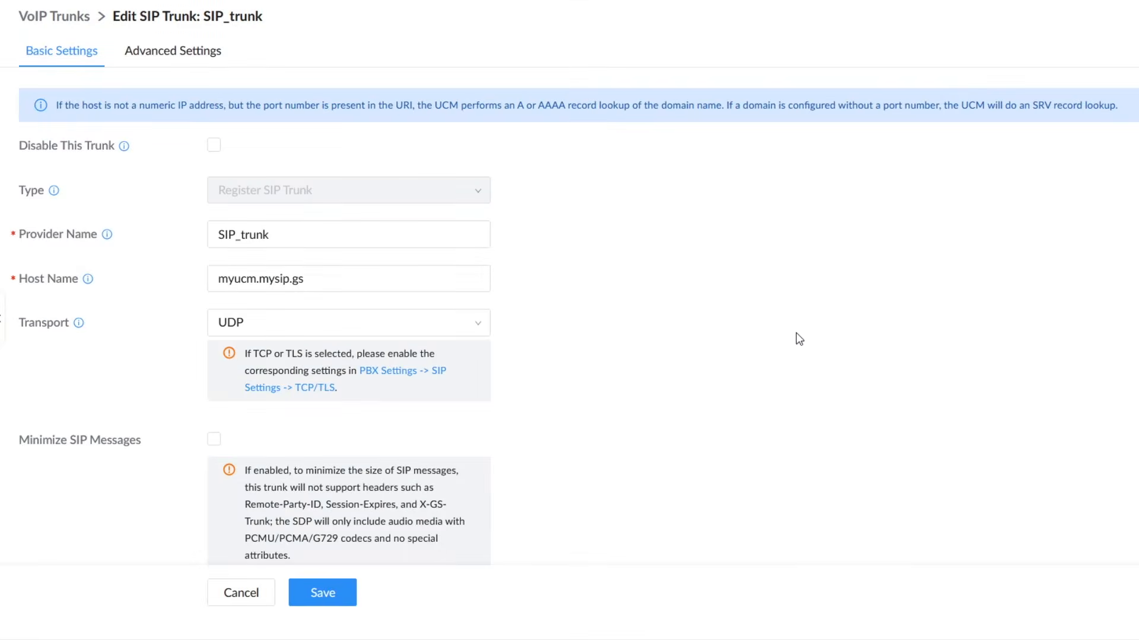
scroll(783, 344, down, 6)
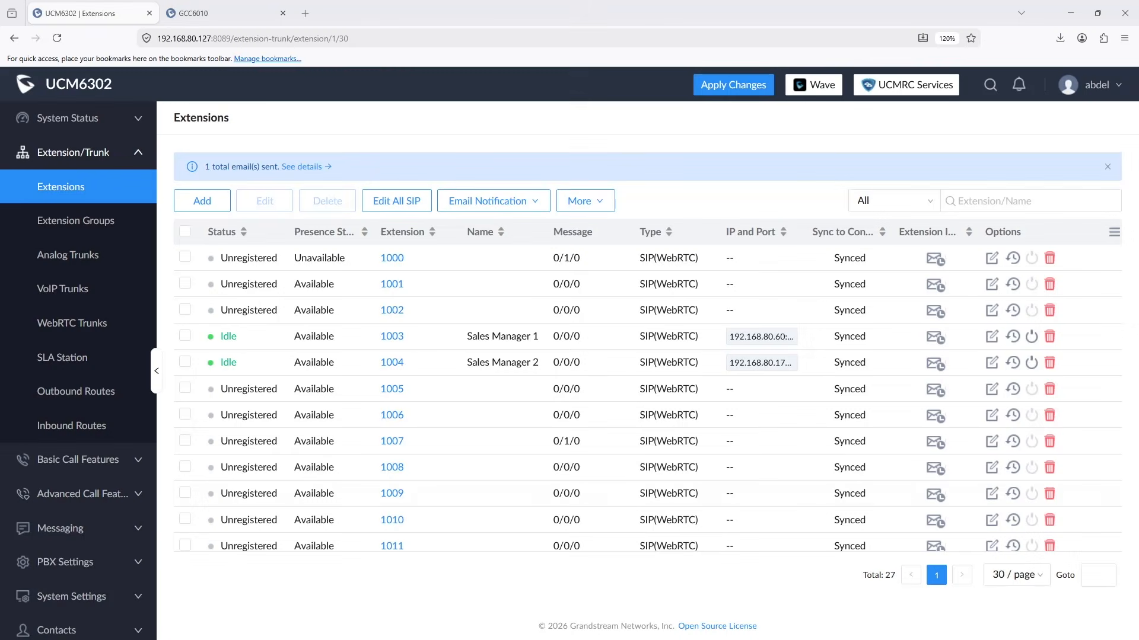
Step: Enable Use callee DOD on FWD or RS in the feature settings of extension 1003
click(991, 339)
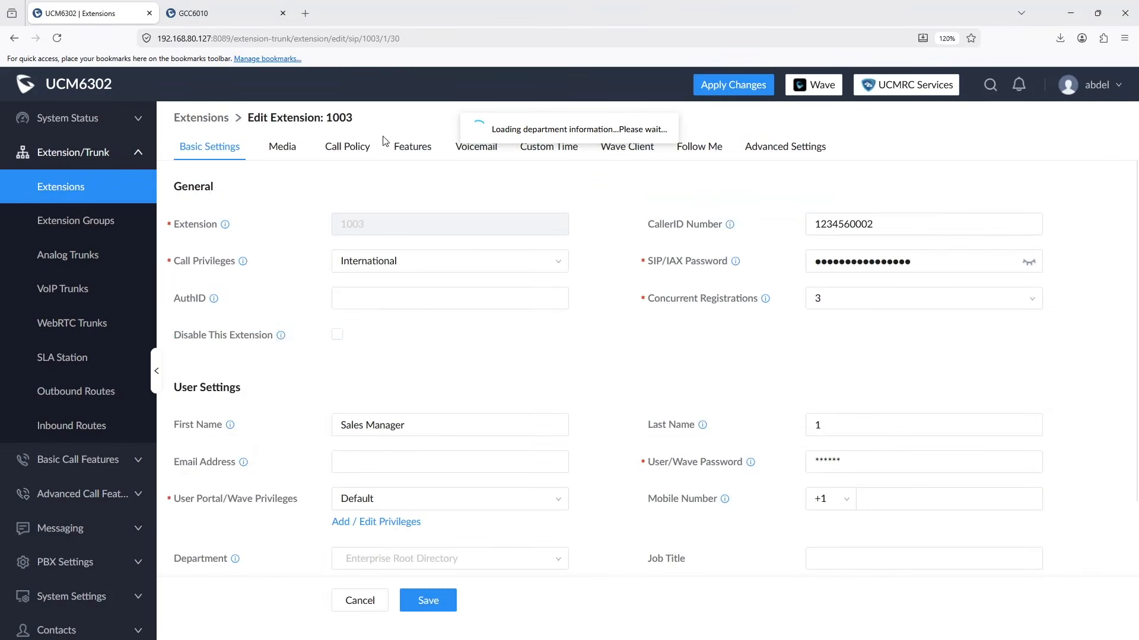
click(407, 150)
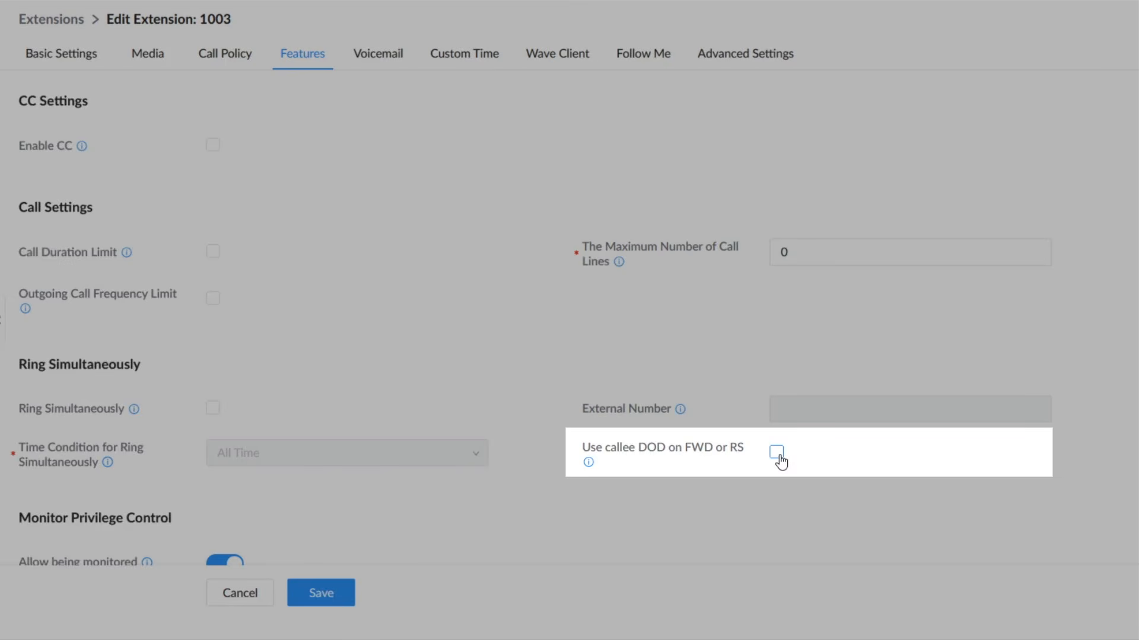
click(778, 456)
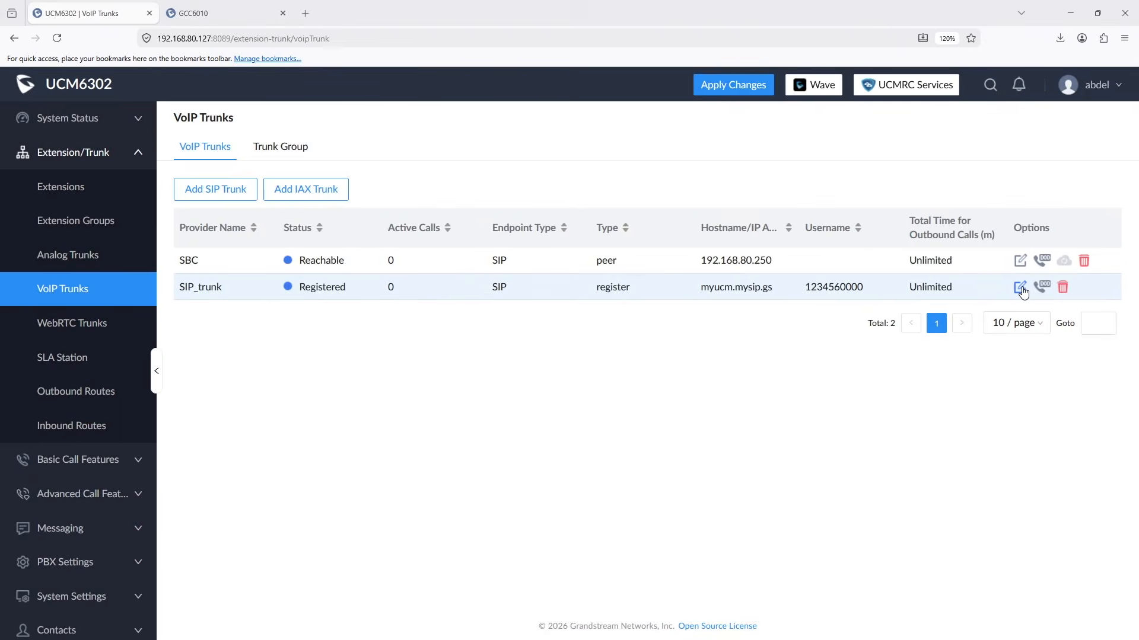
Step: Examine the SIP header, DOD and diversion options under Features in SIP_trunk's advanced settings
click(1020, 288)
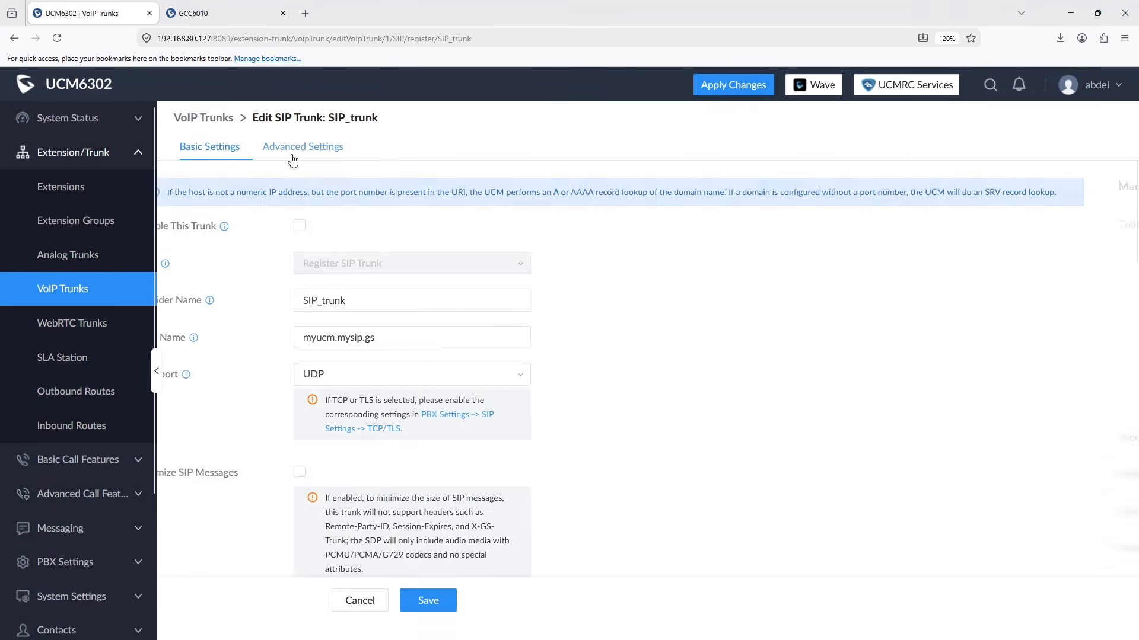
click(292, 155)
scroll(235, 378, down, 1)
scroll(236, 377, down, 10)
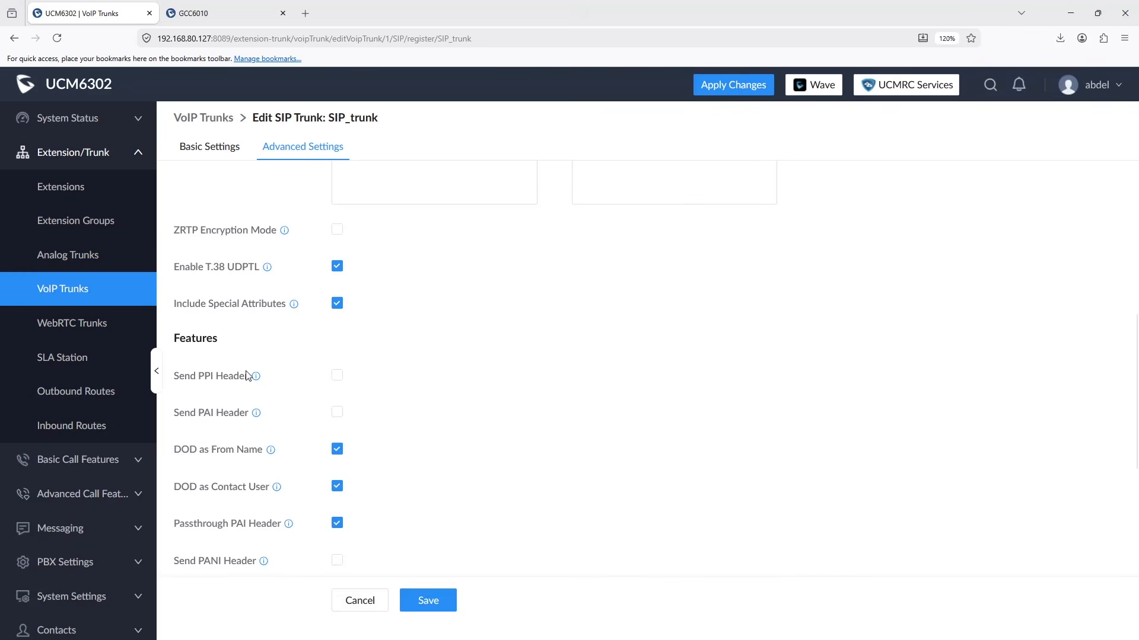
scroll(510, 457, down, 2)
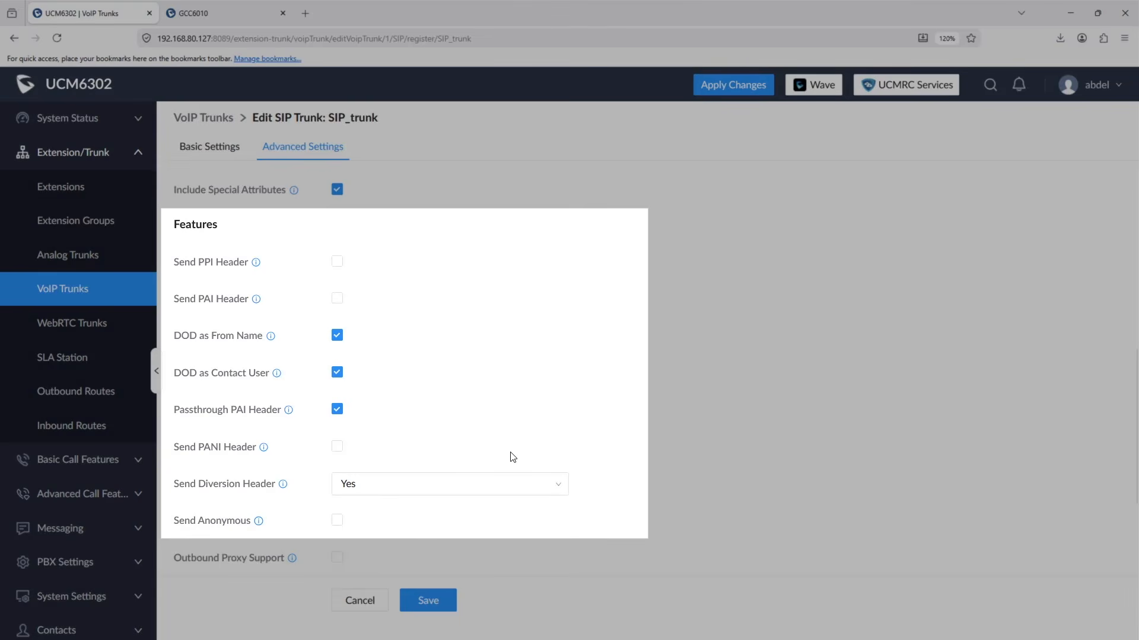